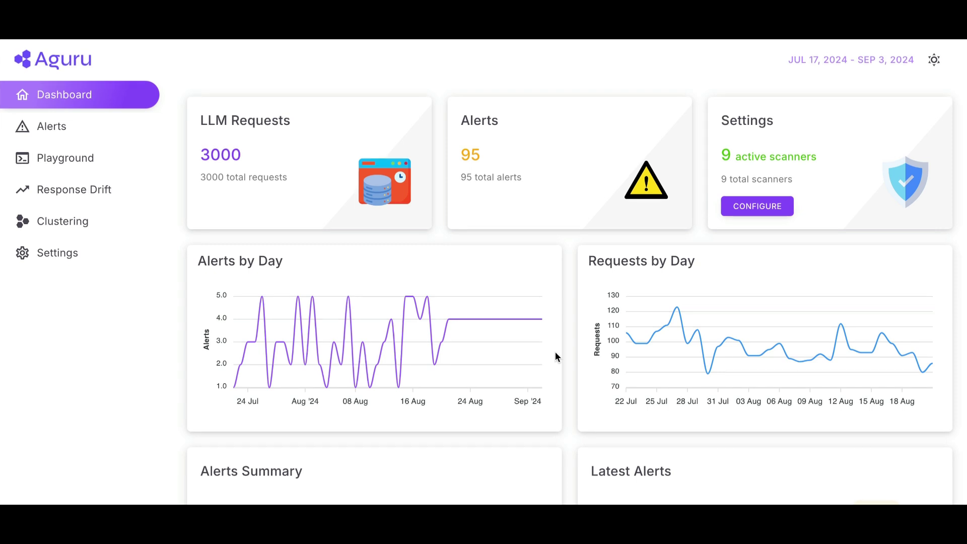
pyautogui.scroll(-1, 556, 351)
pyautogui.scroll(-1, 555, 351)
pyautogui.scroll(-1, 555, 351)
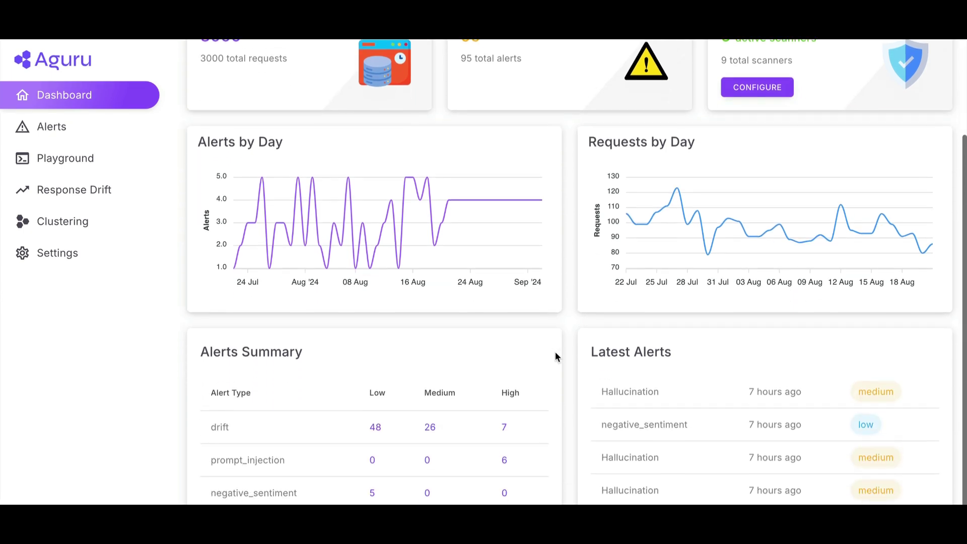
pyautogui.scroll(-1, 555, 352)
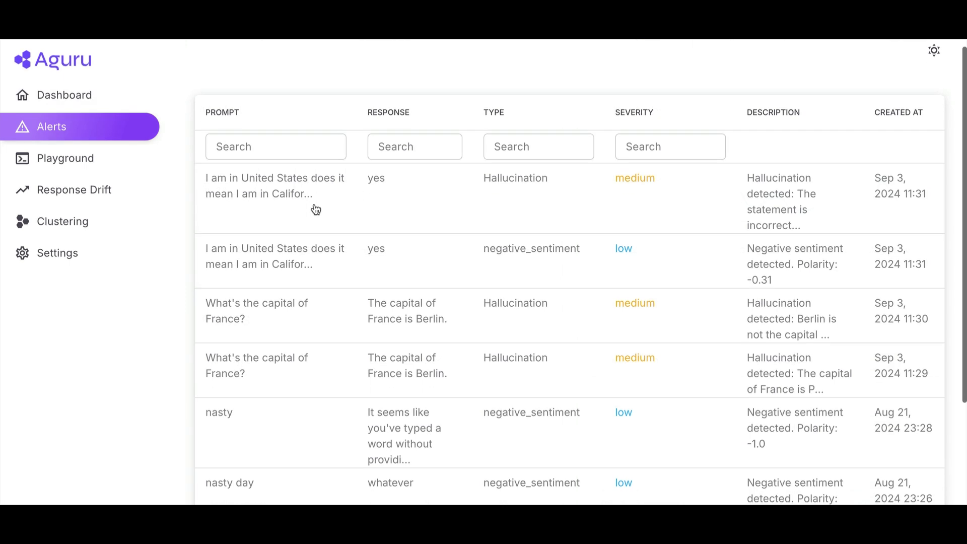
pyautogui.scroll(-2, 316, 209)
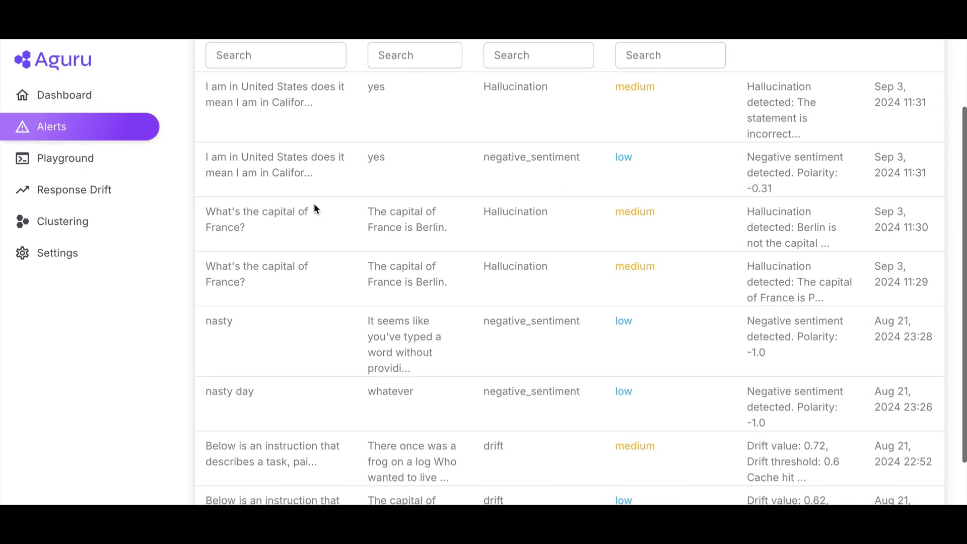
pyautogui.scroll(-3, 315, 209)
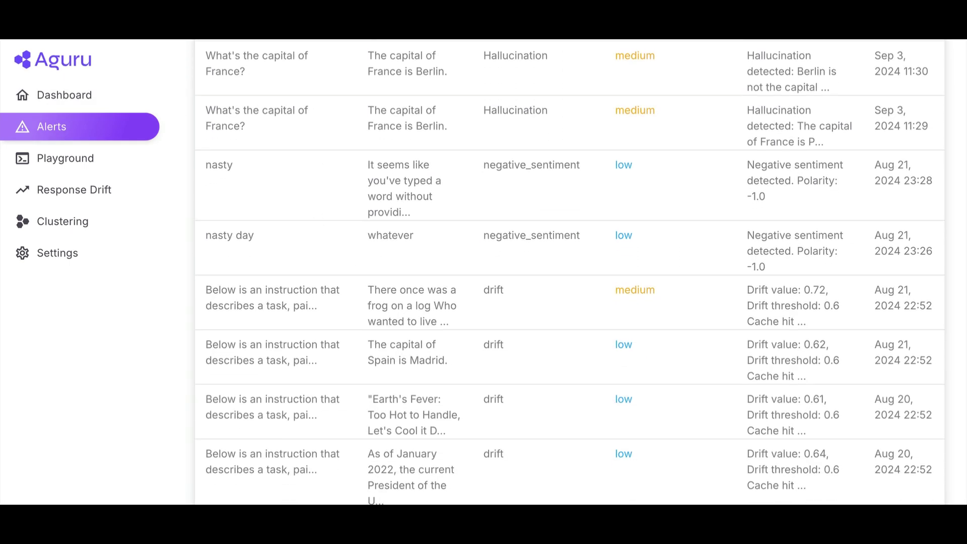
pyautogui.scroll(-5, 416, 446)
pyautogui.scroll(1, 398, 302)
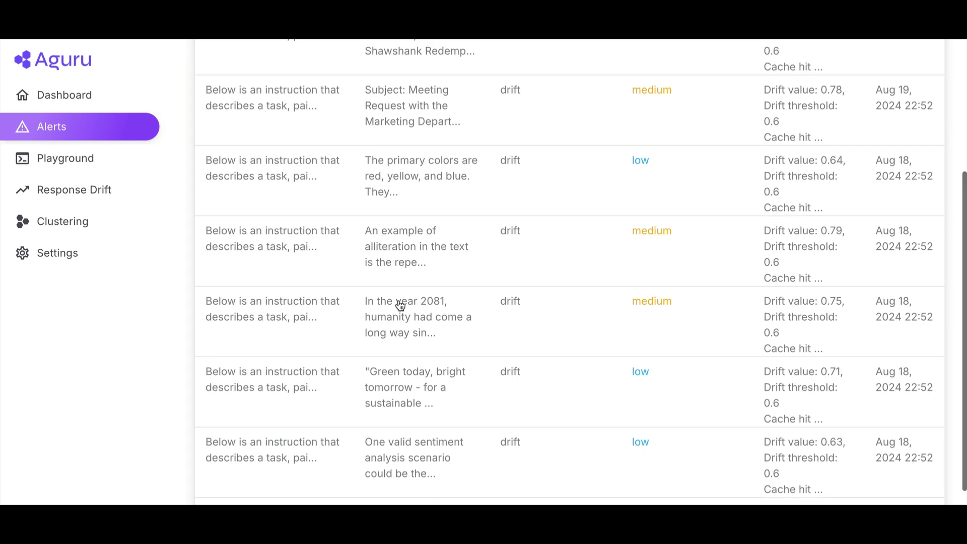
pyautogui.scroll(2, 398, 302)
pyautogui.scroll(2, 398, 299)
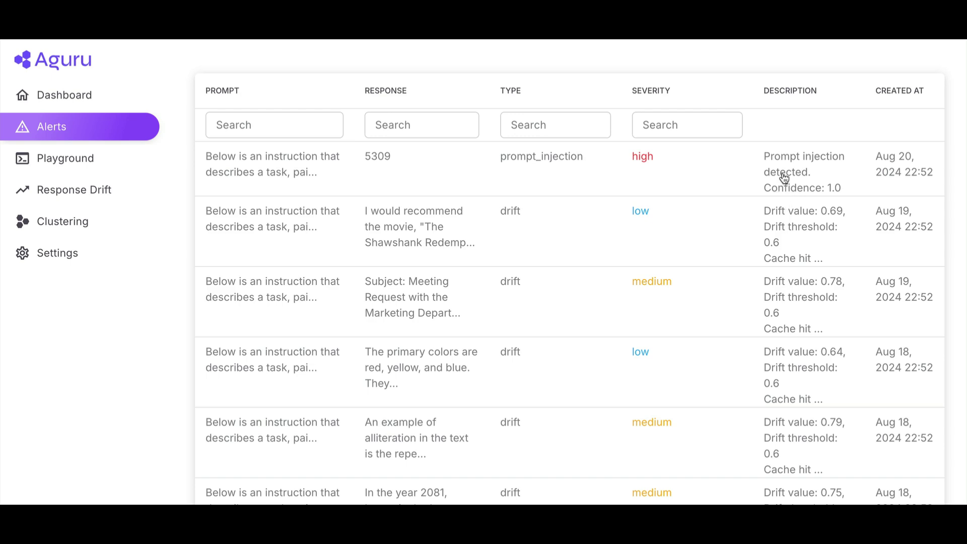
# Step: On Response Drift, expand the 'A poem that involves the moon' entry to show its full prompt and response
pyautogui.click(781, 239)
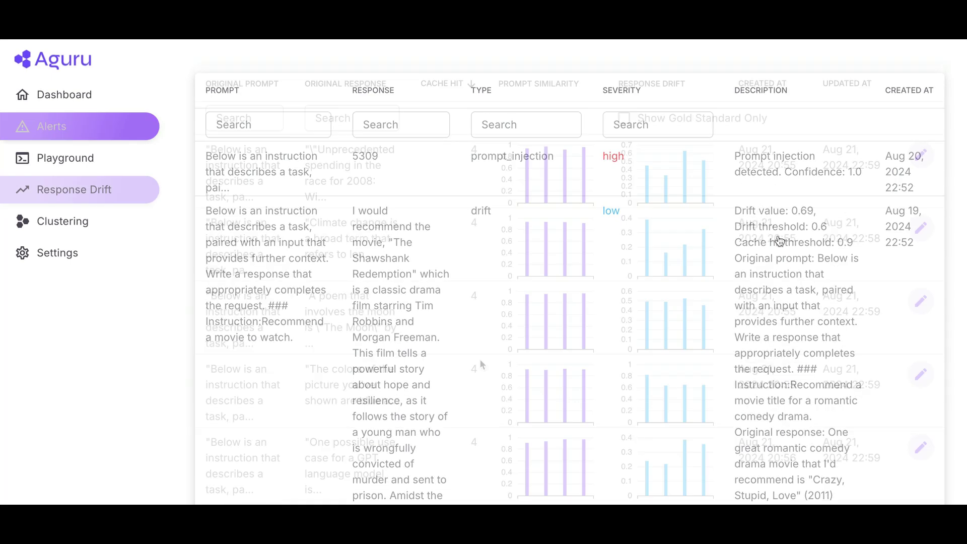
pyautogui.scroll(-3, 469, 309)
pyautogui.scroll(-1, 469, 310)
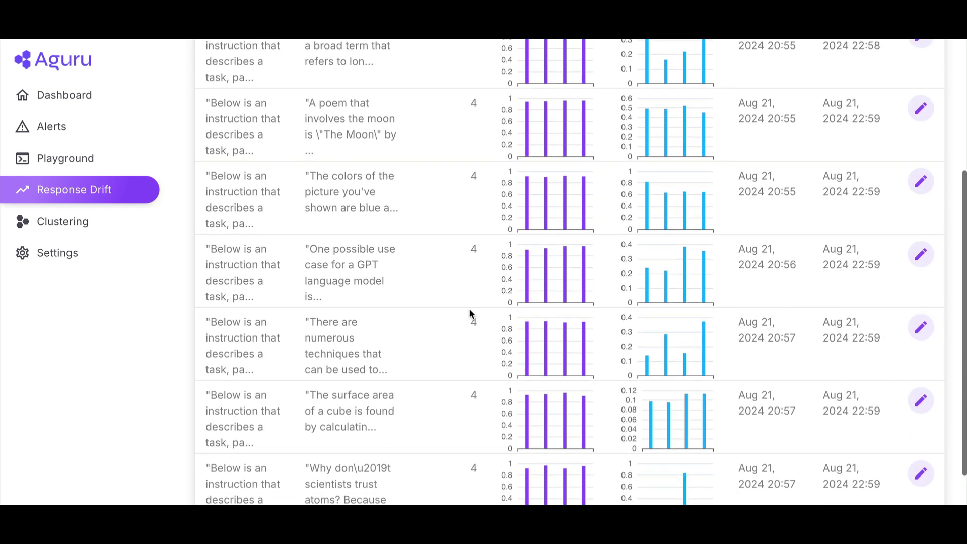
pyautogui.scroll(2, 469, 308)
pyautogui.scroll(2, 470, 309)
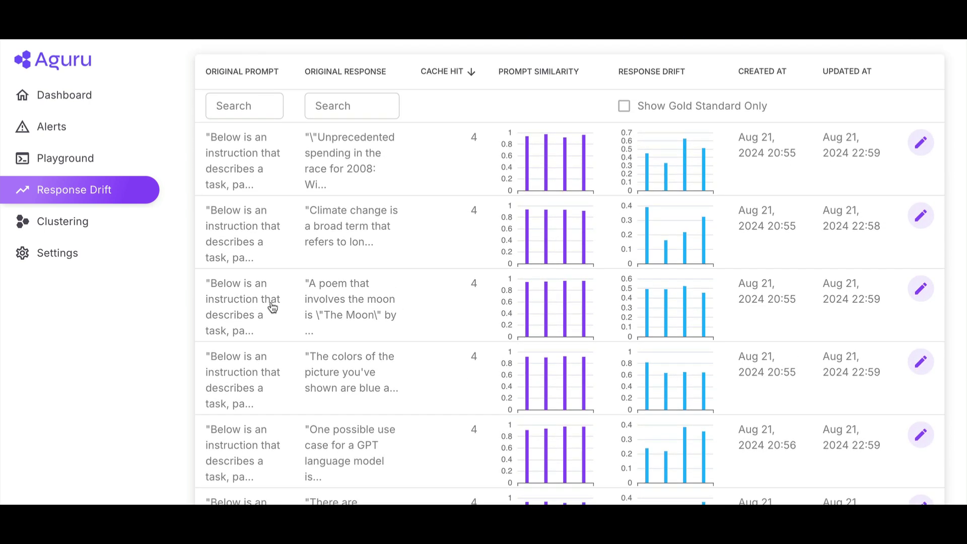
pyautogui.click(272, 307)
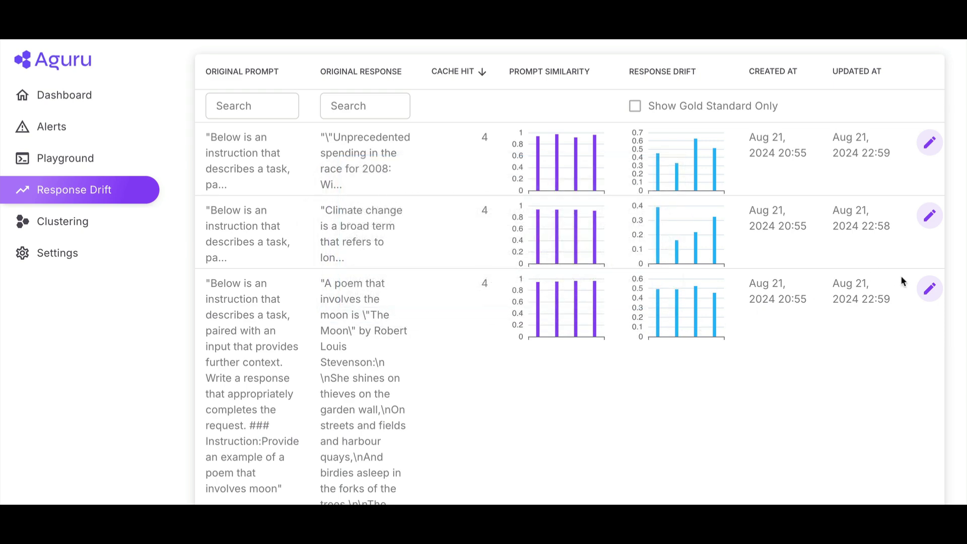
# Step: Set the moon entry's baseline to the 'short poem using the word moon' response, marked gold standard
pyautogui.click(929, 288)
pyautogui.scroll(-1, 525, 310)
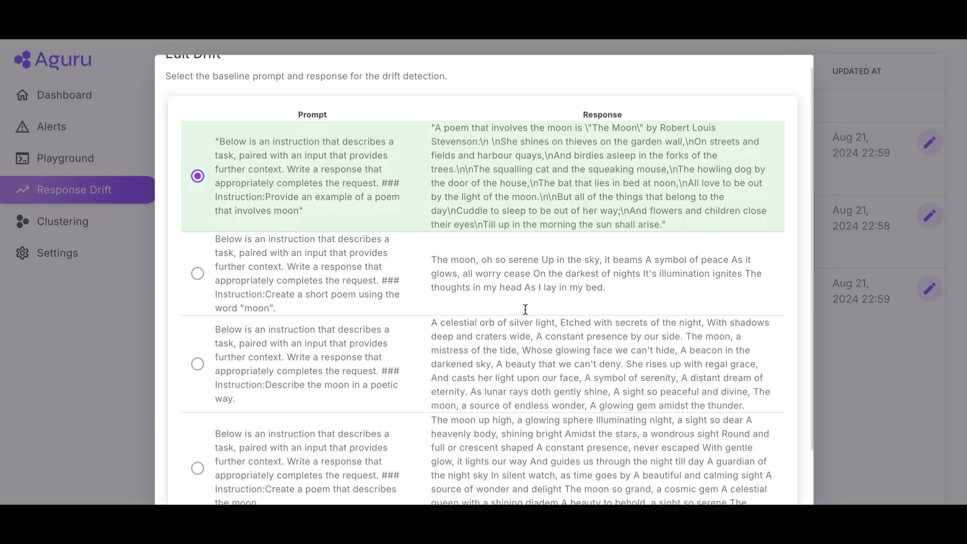
pyautogui.scroll(-2, 524, 310)
pyautogui.click(197, 183)
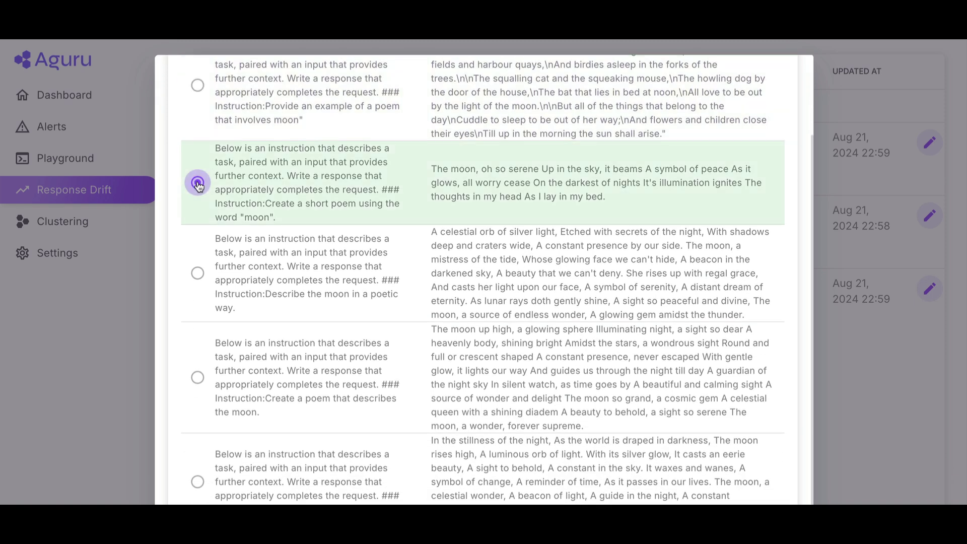
pyautogui.scroll(-2, 389, 266)
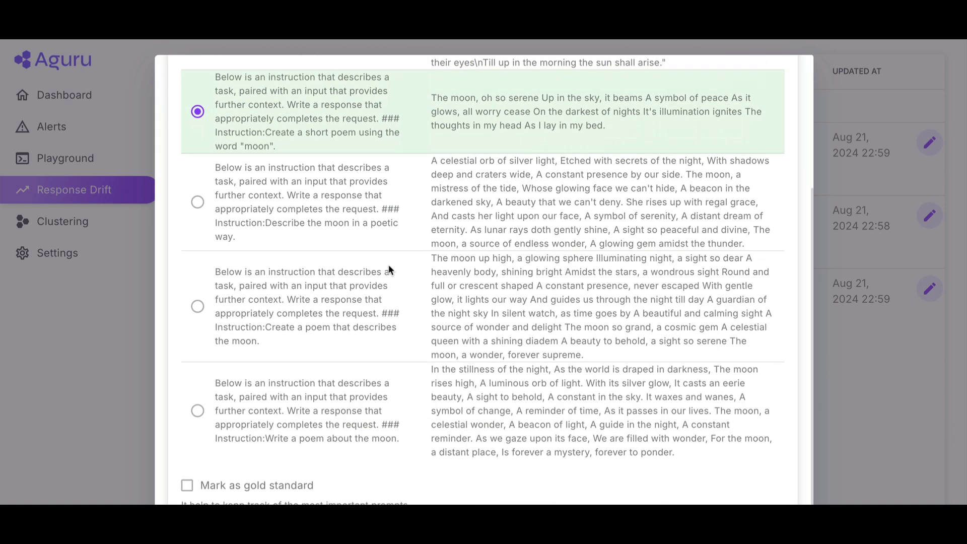
pyautogui.click(187, 484)
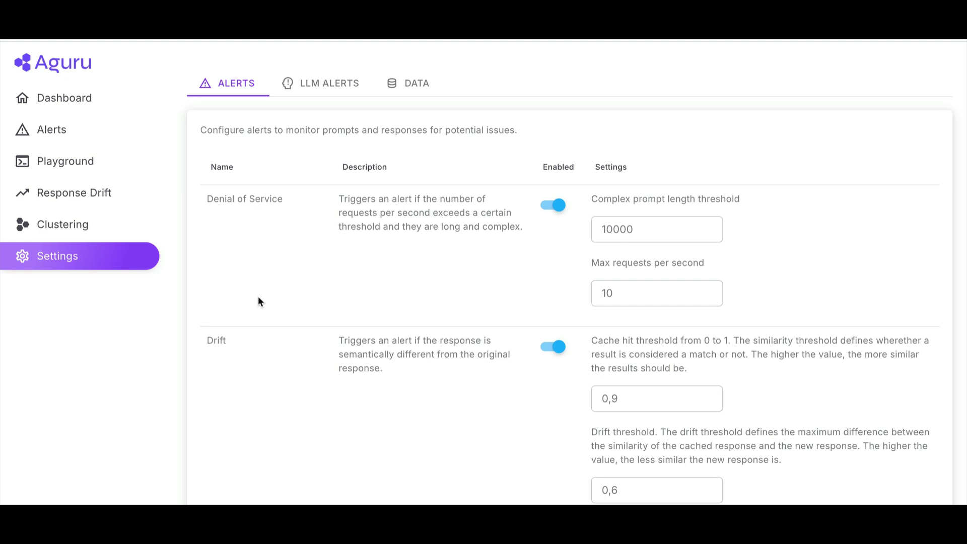
pyautogui.scroll(-1, 258, 300)
pyautogui.scroll(-2, 257, 300)
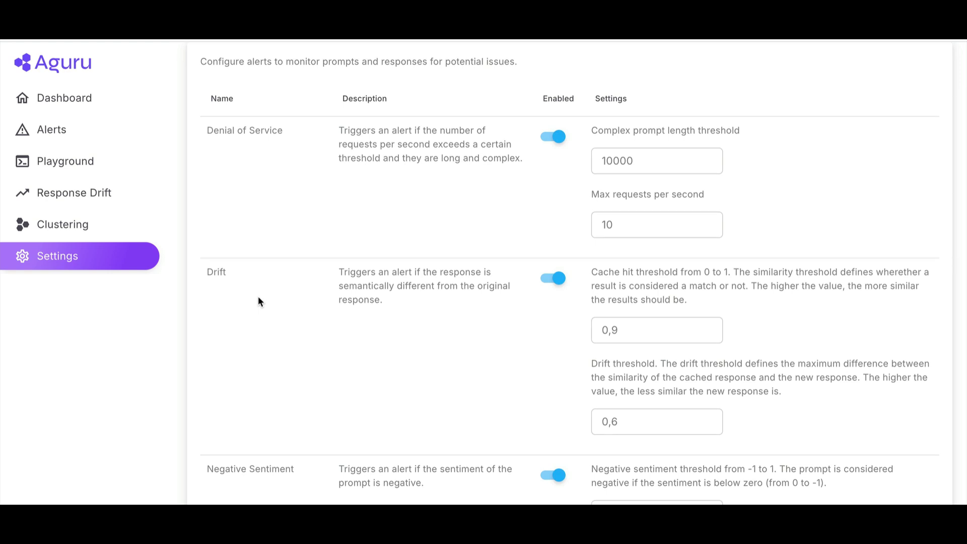
pyautogui.scroll(-1, 257, 301)
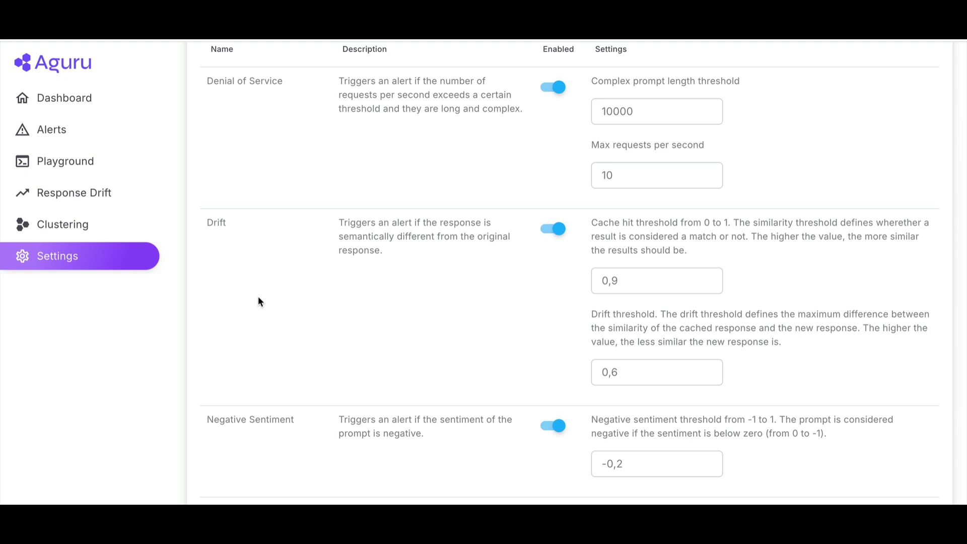
pyautogui.scroll(-2, 258, 301)
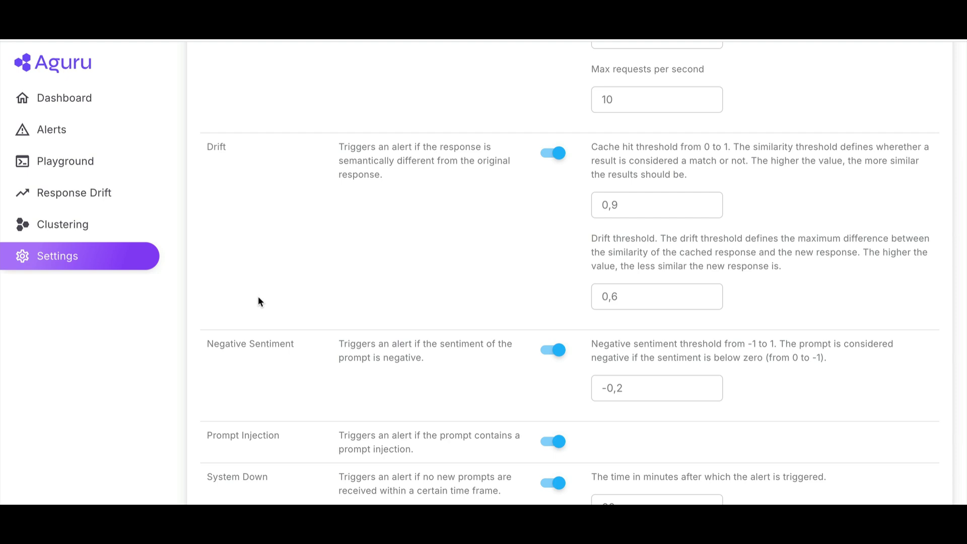
pyautogui.scroll(-2, 257, 296)
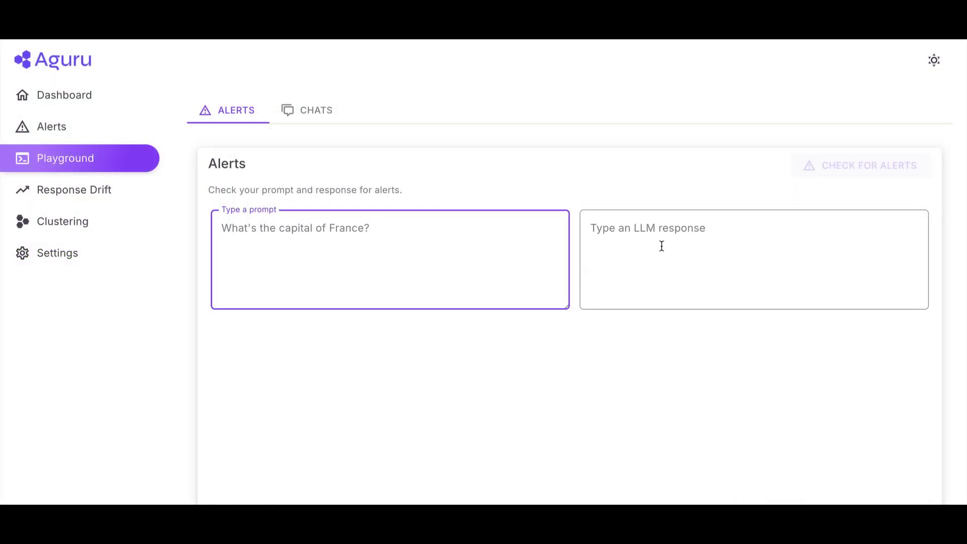
# Step: Enter 'Berlin' as the response to 'What's the capital of France?' and check it for alerts
pyautogui.click(660, 246)
pyautogui.write('Berlin')
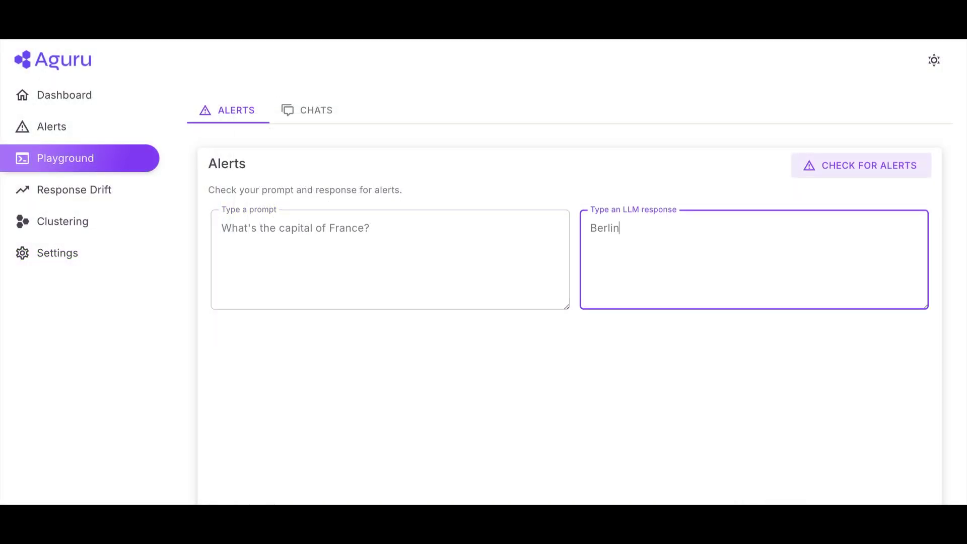
pyautogui.click(859, 172)
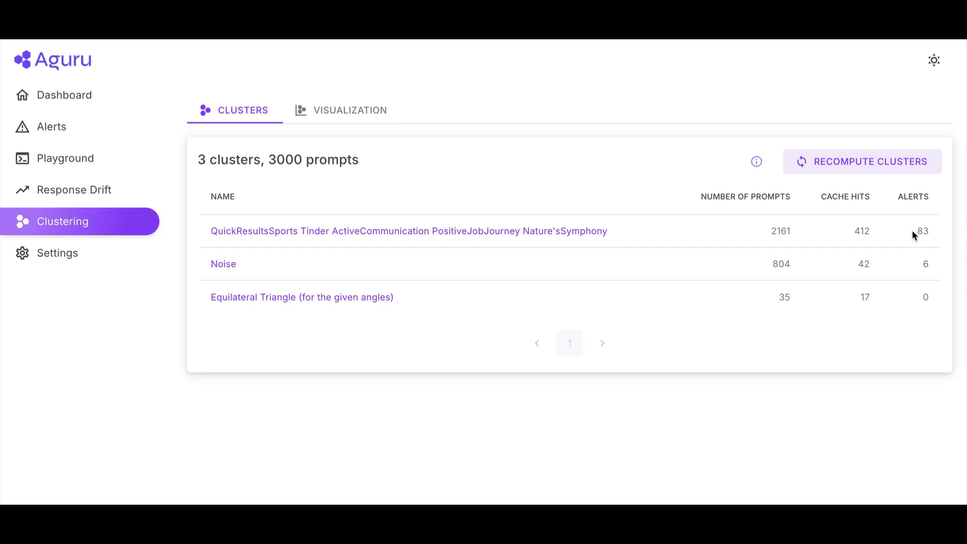
# Step: Switch the Clustering page to the Visualization tab to plot the prompt clusters
pyautogui.click(360, 113)
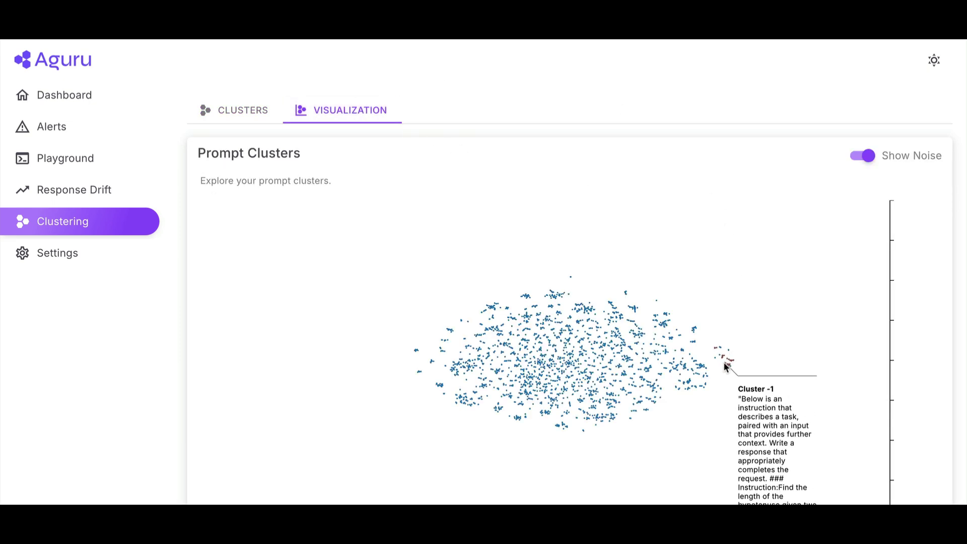